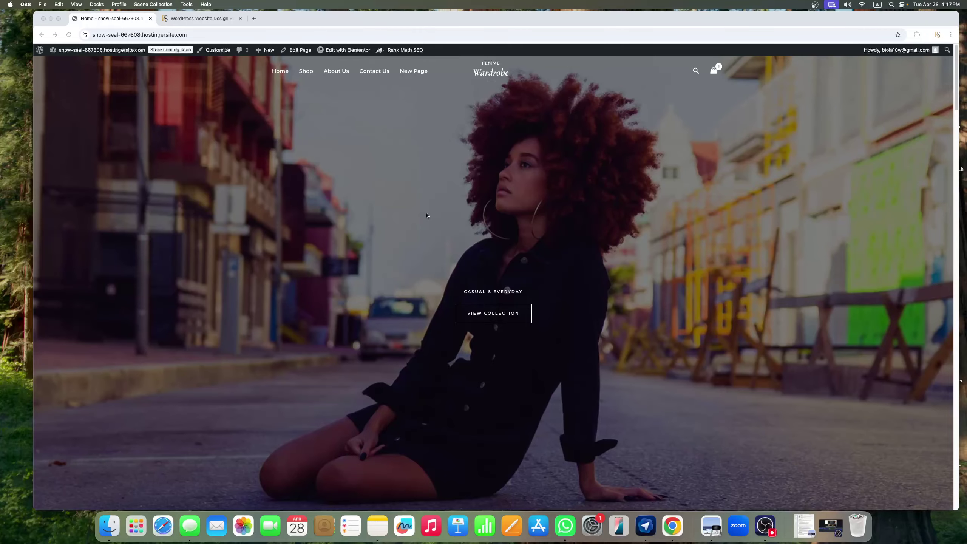
- Look through the site's home page from the hero banner to the lower sections and back to the beginning
scroll(459, 204, down, 3)
scroll(458, 203, down, 10)
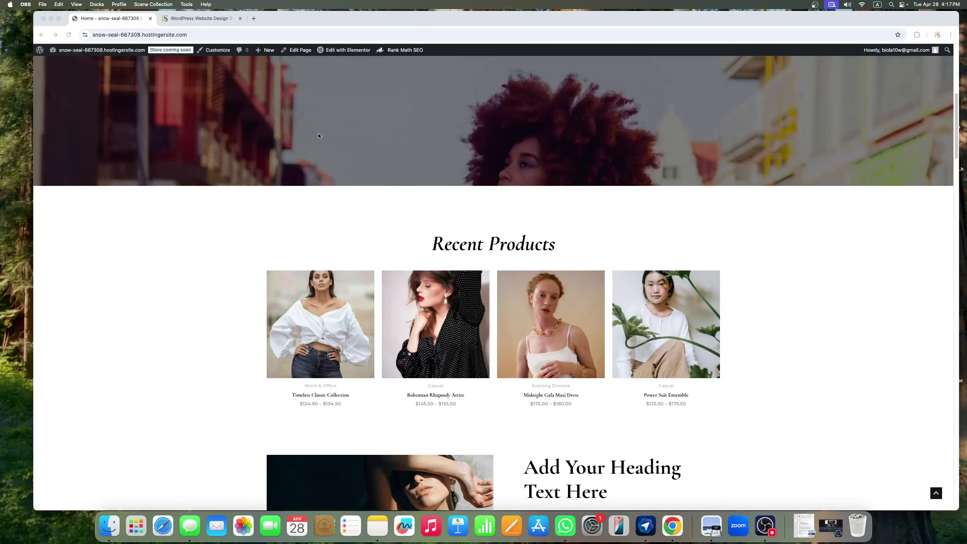
scroll(316, 136, up, 1)
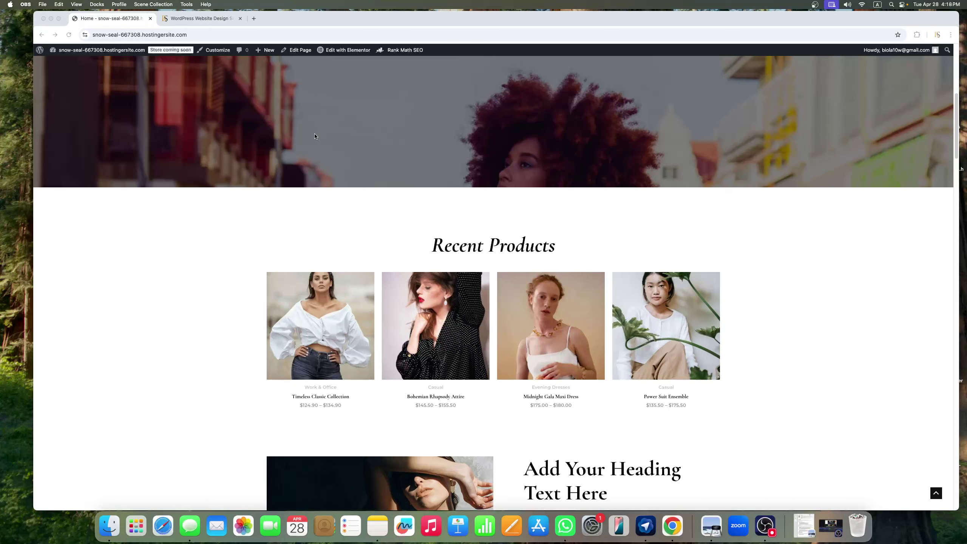
scroll(314, 136, up, 8)
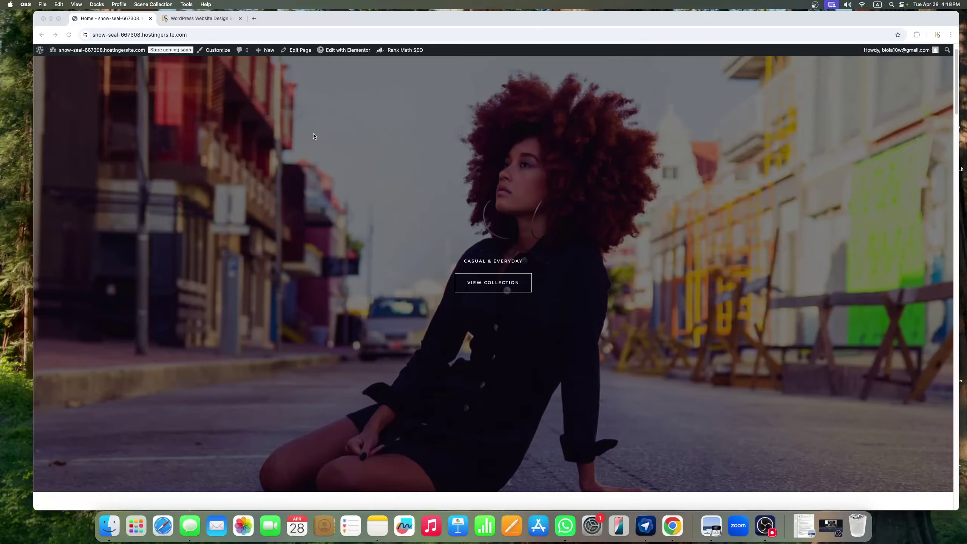
scroll(313, 135, up, 1)
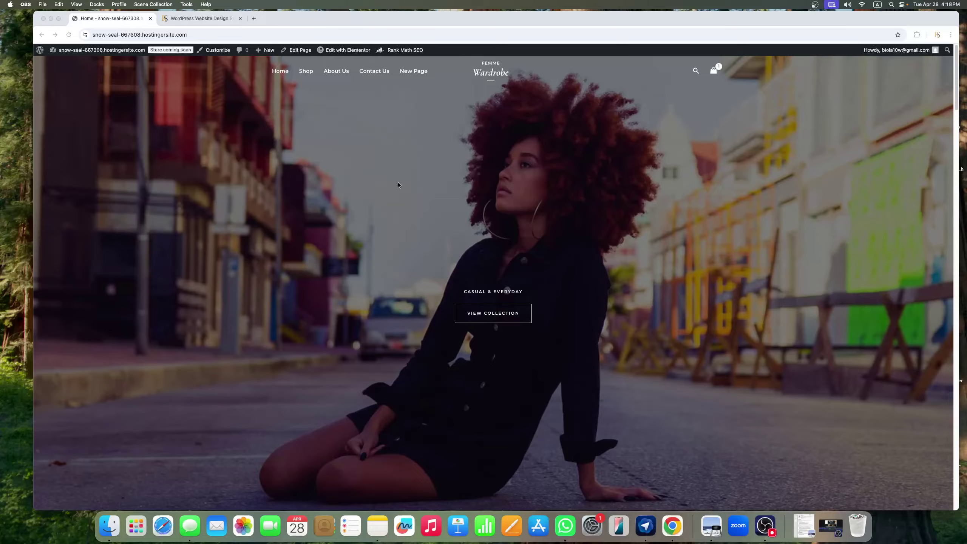
scroll(399, 181, down, 20)
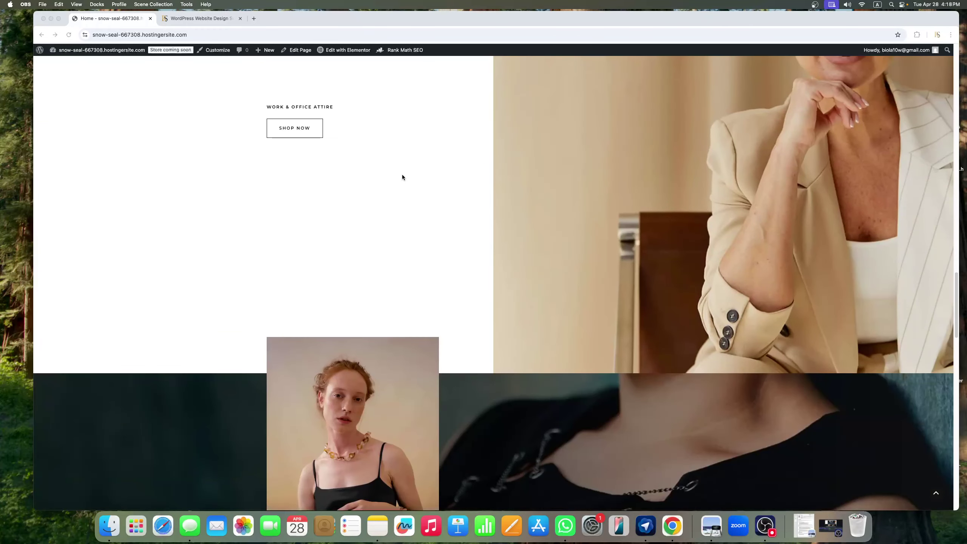
scroll(402, 176, down, 20)
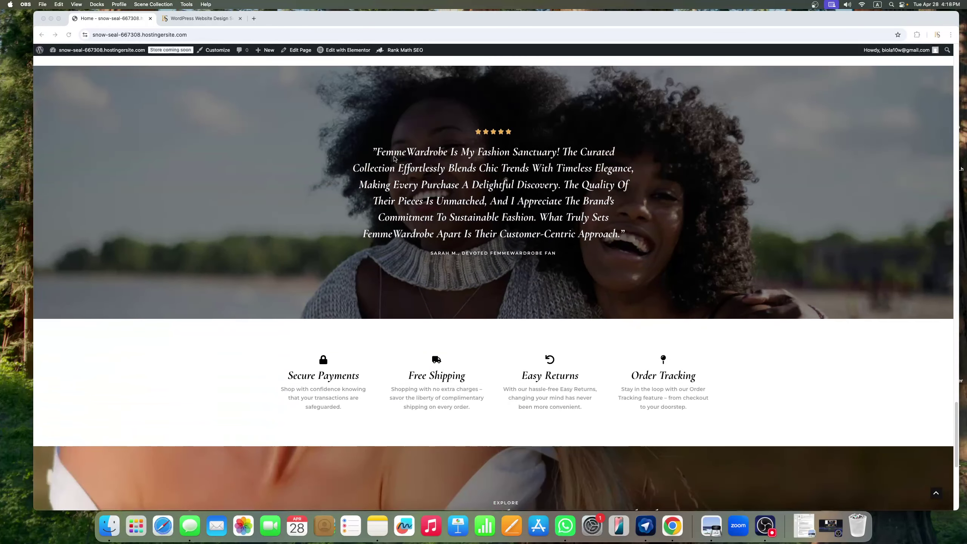
scroll(394, 159, down, 8)
scroll(392, 158, up, 20)
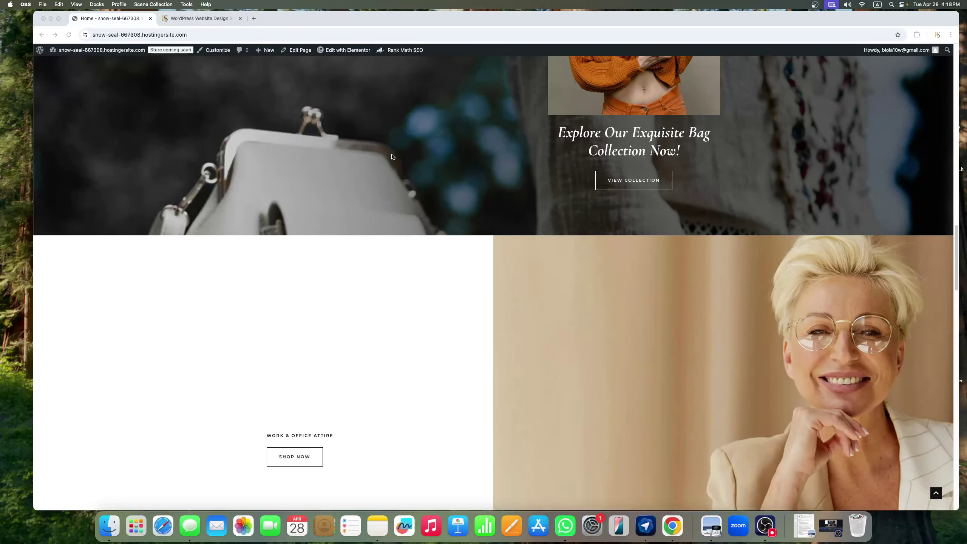
scroll(392, 156, up, 15)
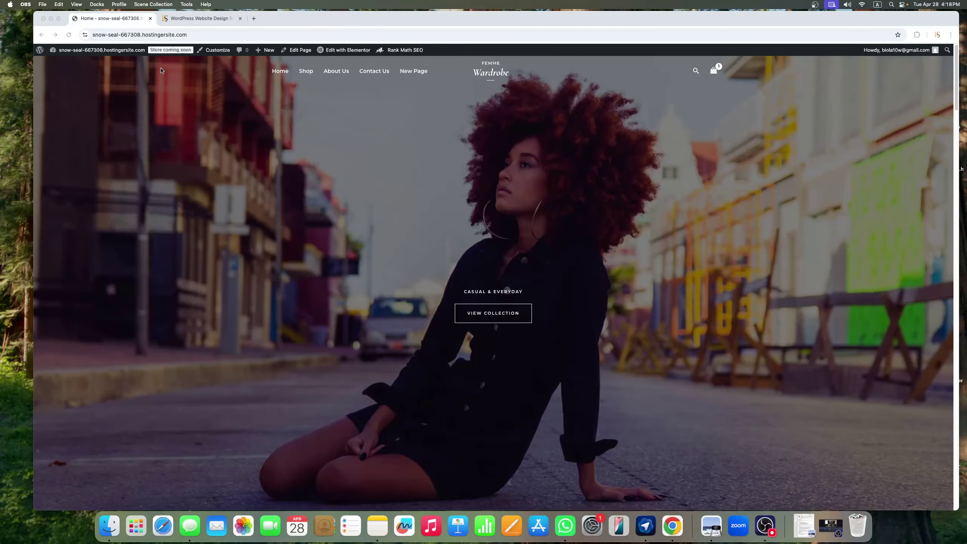
- Open the site's WordPress dashboard and search the add-plugins directory for "wp reset"
click(116, 53)
click(73, 65)
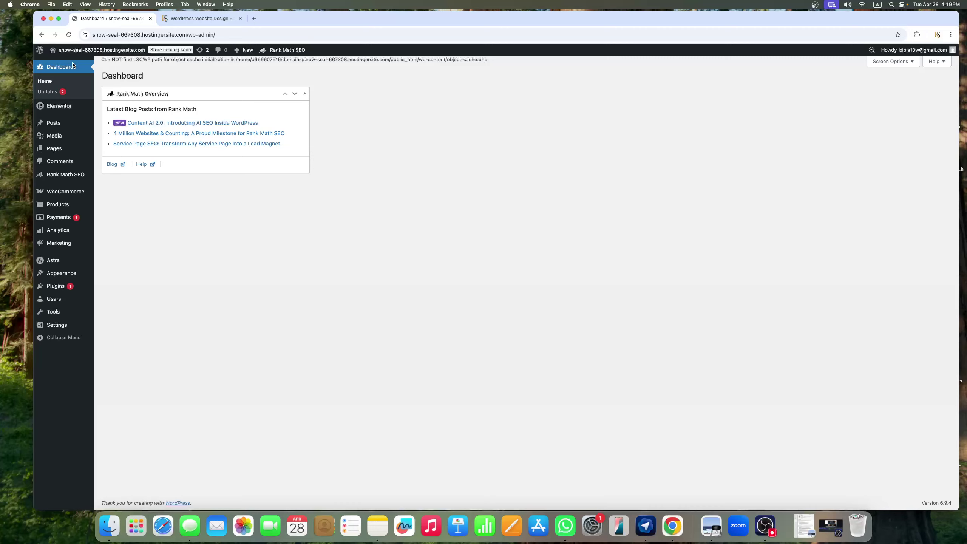
mouse_move(63, 289)
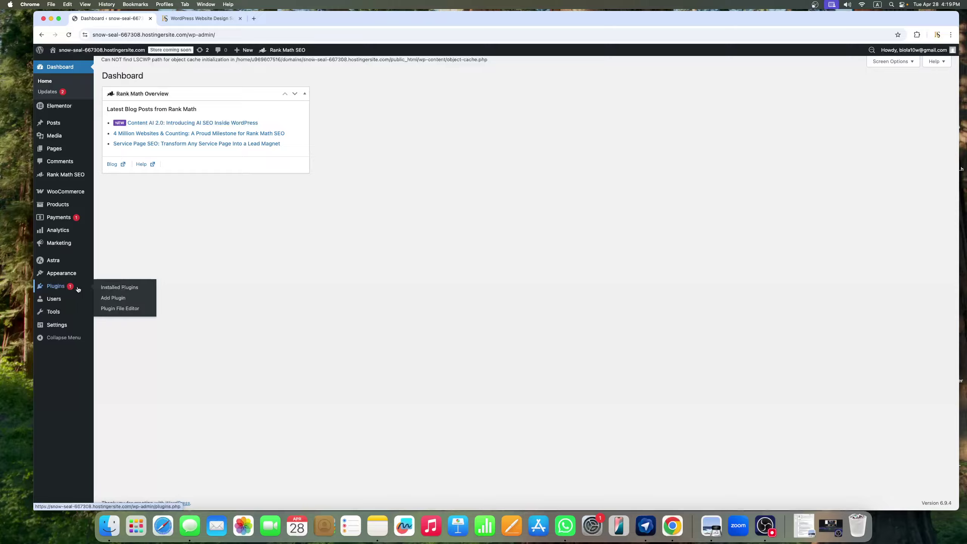
click(116, 300)
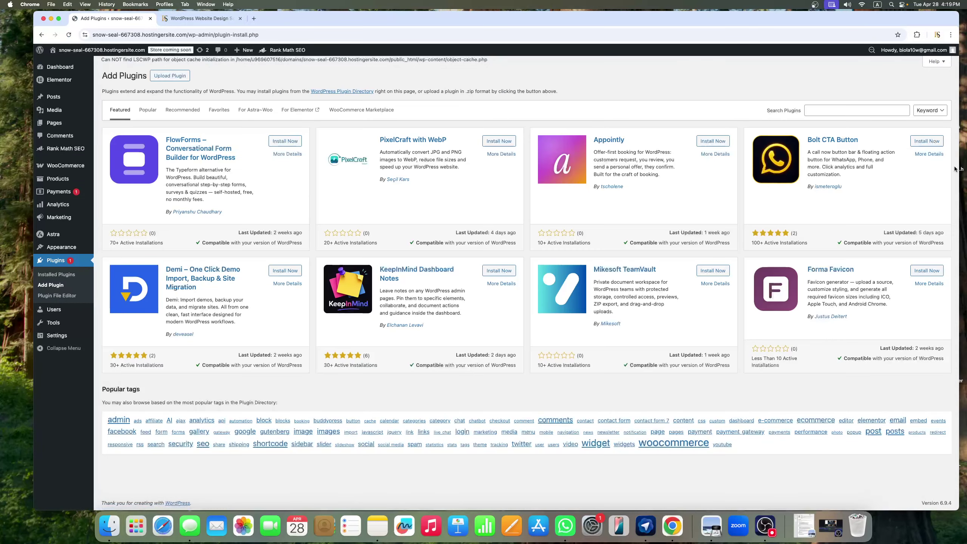
click(851, 112)
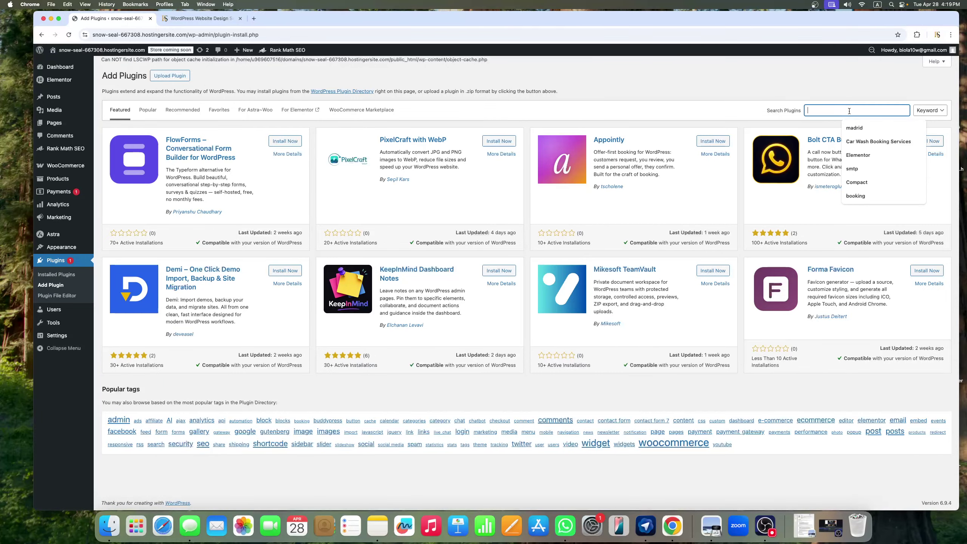
text(wp )
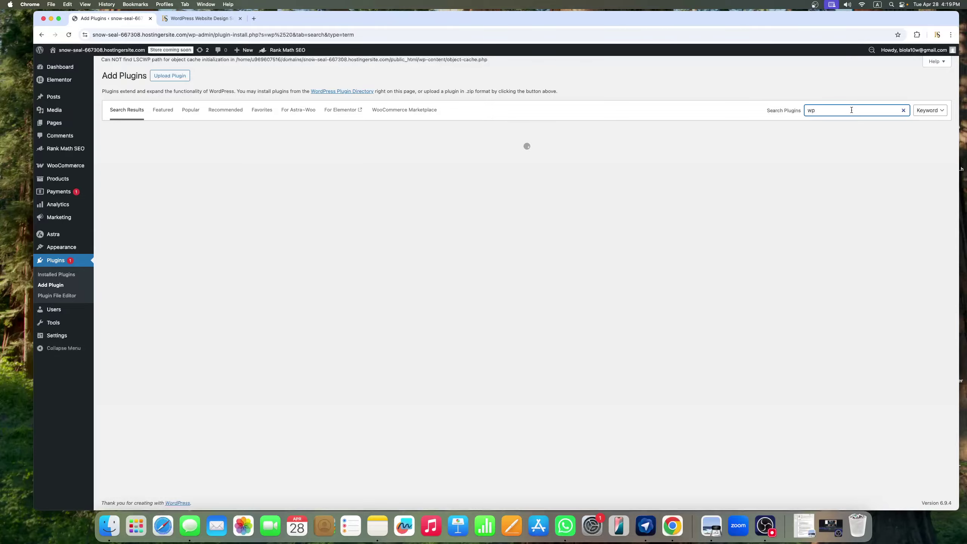
text(reset)
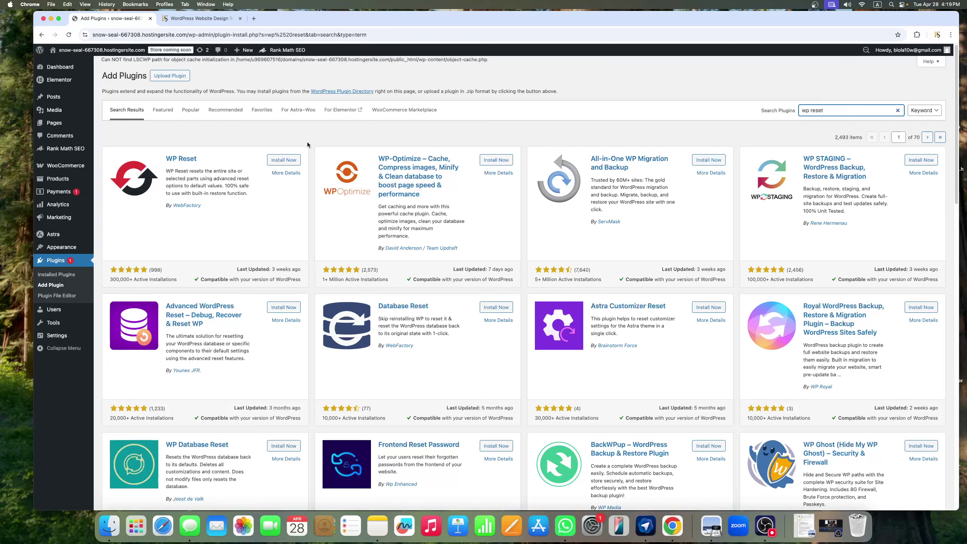
- Install and activate the WP Reset plugin by WebFactory and dismiss its welcome notice
click(286, 162)
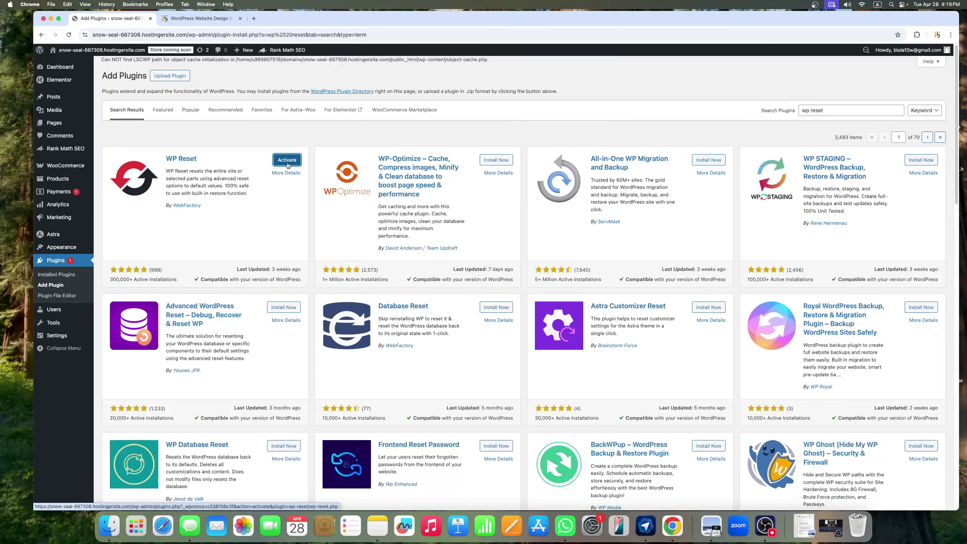
click(285, 166)
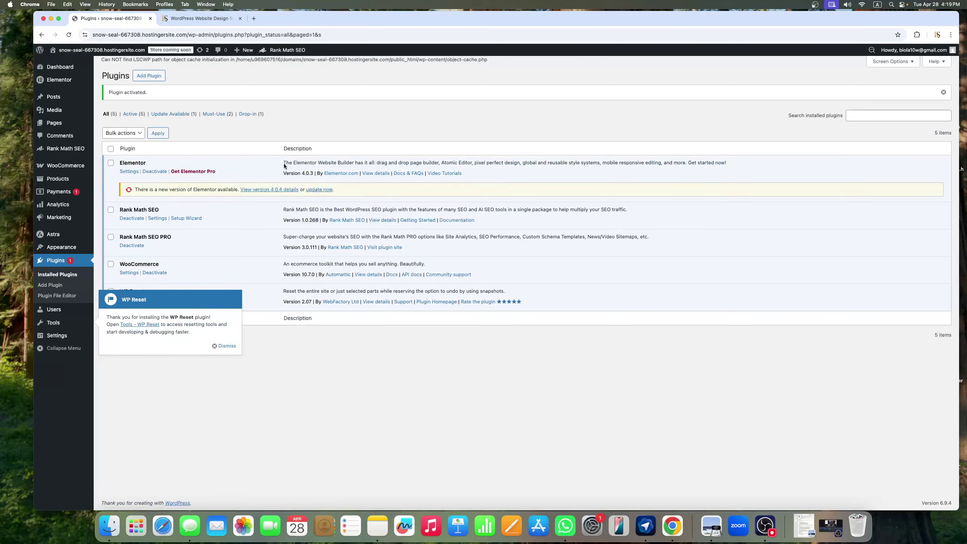
click(228, 346)
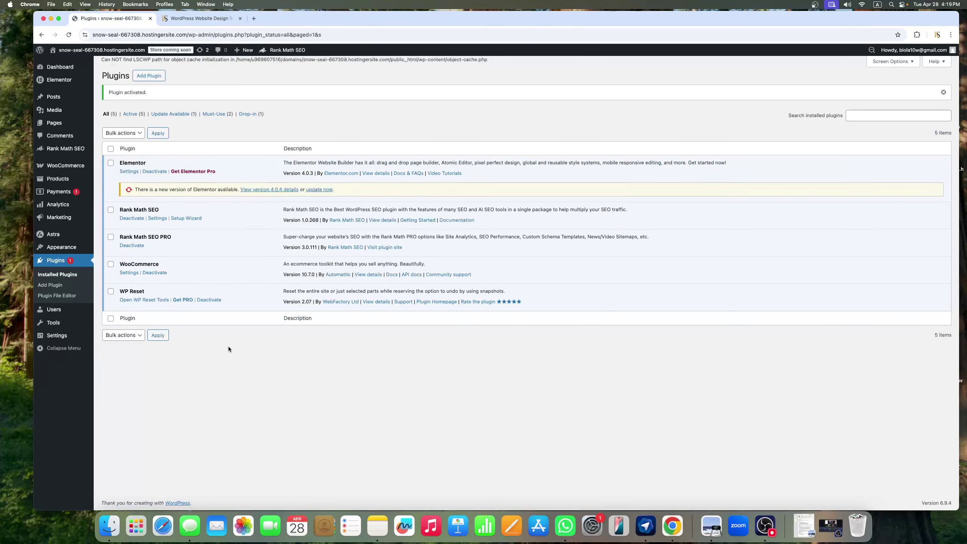
- Return to the dashboard home and open the WP Reset tool's page
mouse_move(70, 67)
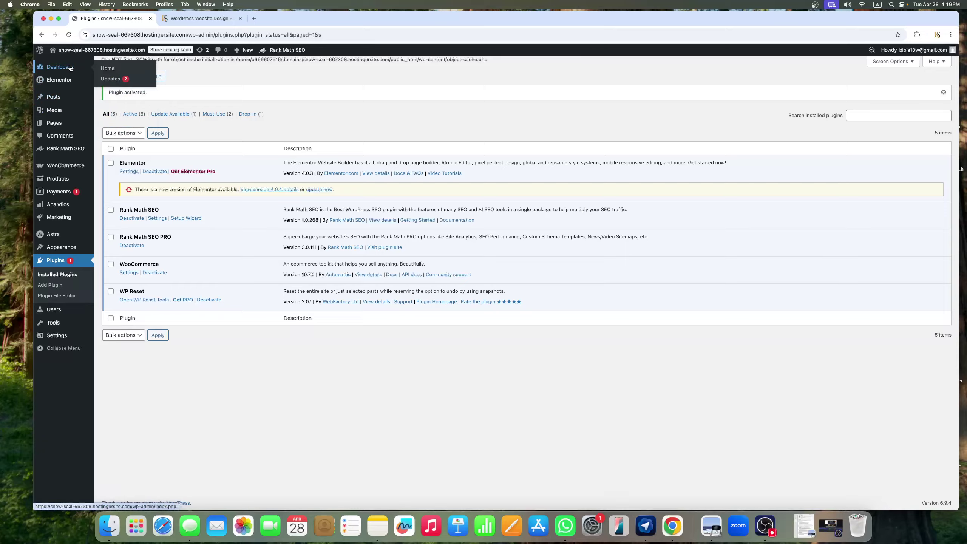
click(113, 69)
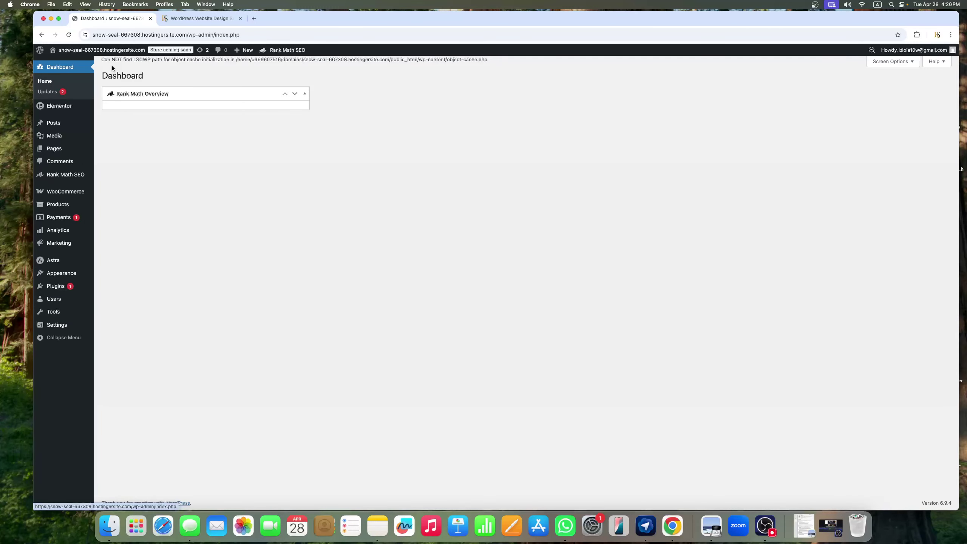
mouse_move(79, 182)
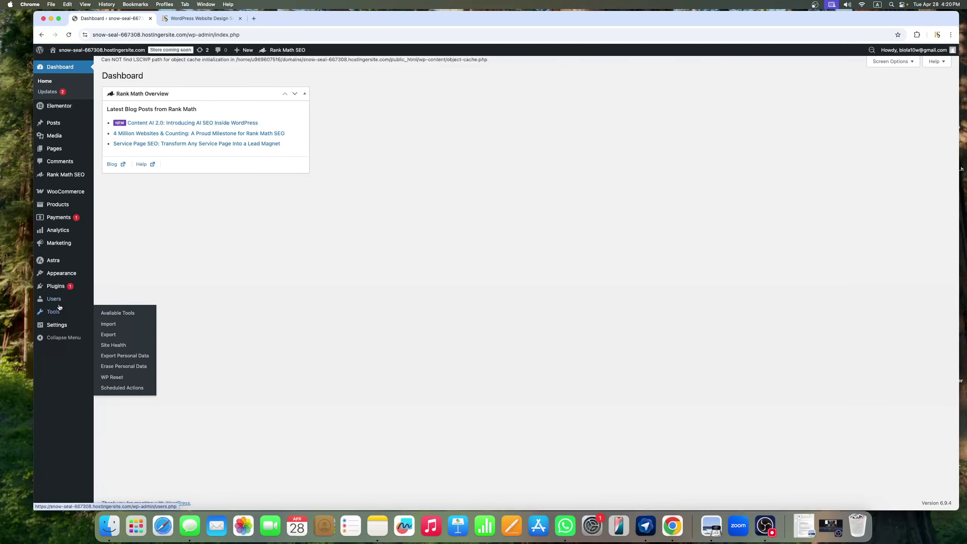
mouse_move(58, 301)
click(119, 380)
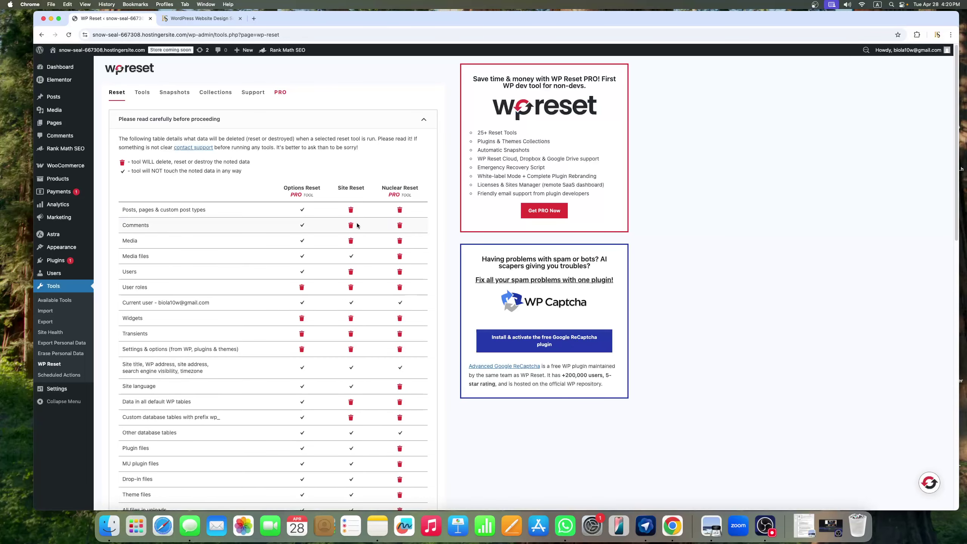
- Review the table of data each reset deletes and enter "reset" as the confirmation word for Site Reset
scroll(356, 225, down, 4)
scroll(357, 225, down, 9)
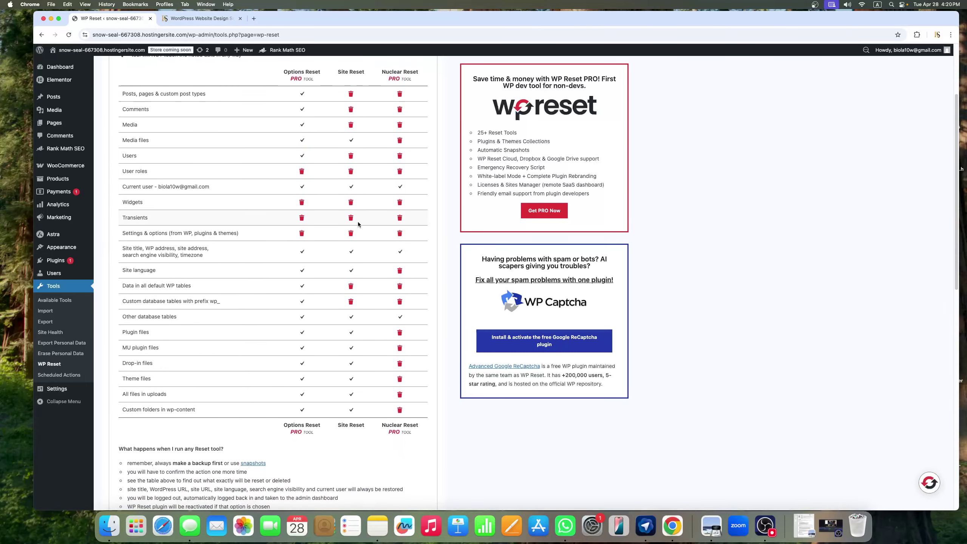
scroll(358, 221, down, 10)
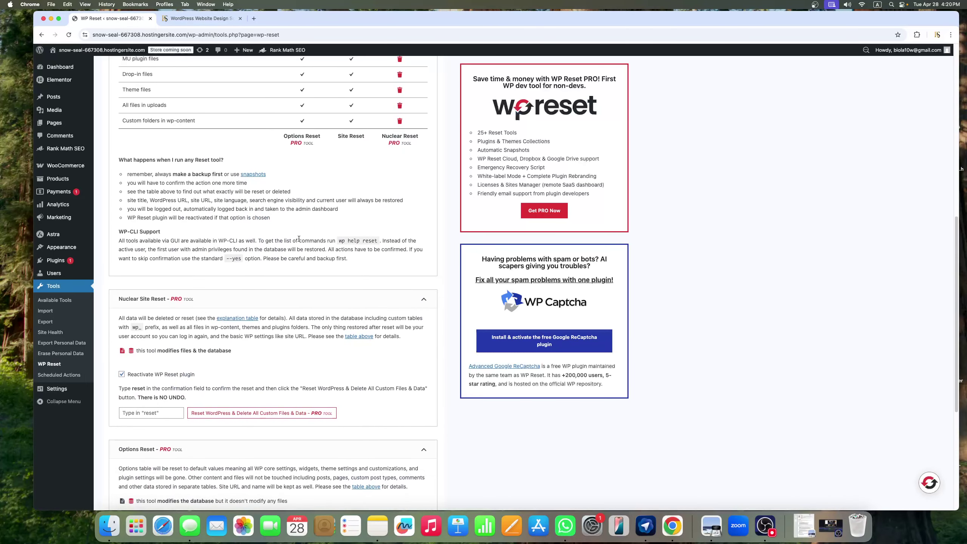
scroll(299, 235, down, 9)
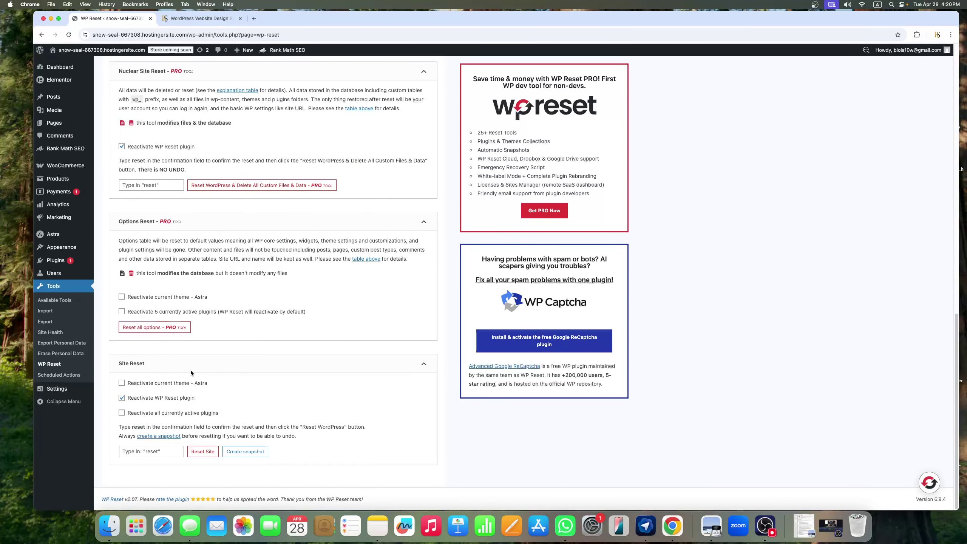
click(166, 453)
text(reset)
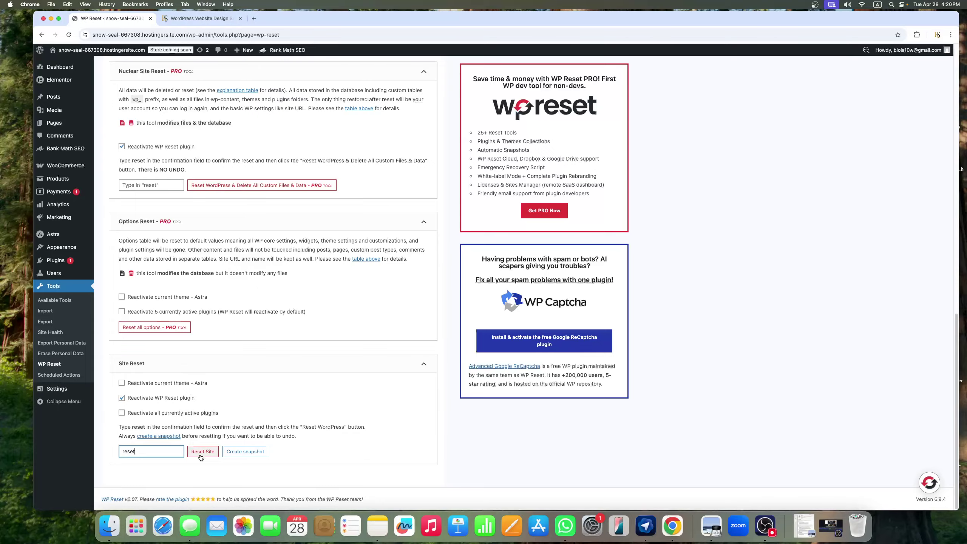
- Open the live site in a new tab and look through its current home page design
right_click(70, 66)
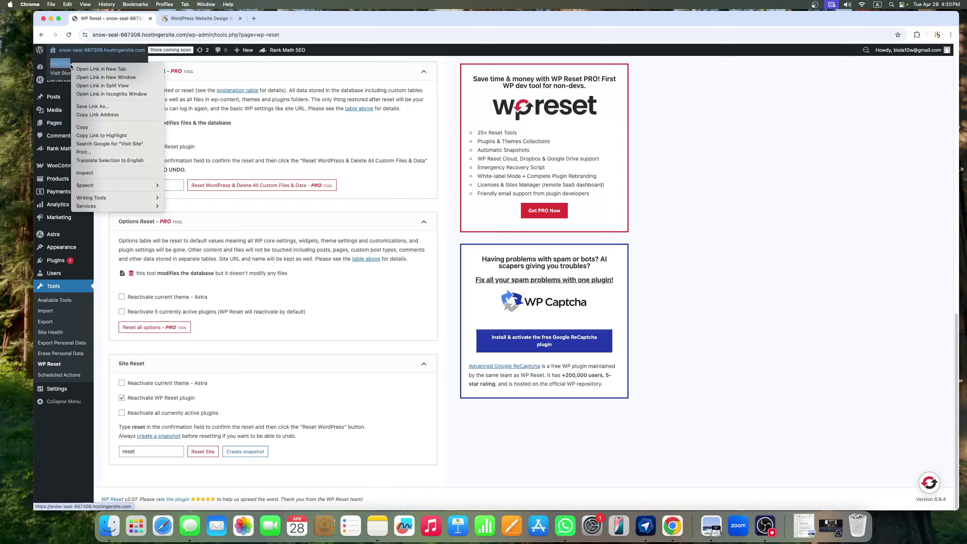
click(101, 68)
click(196, 20)
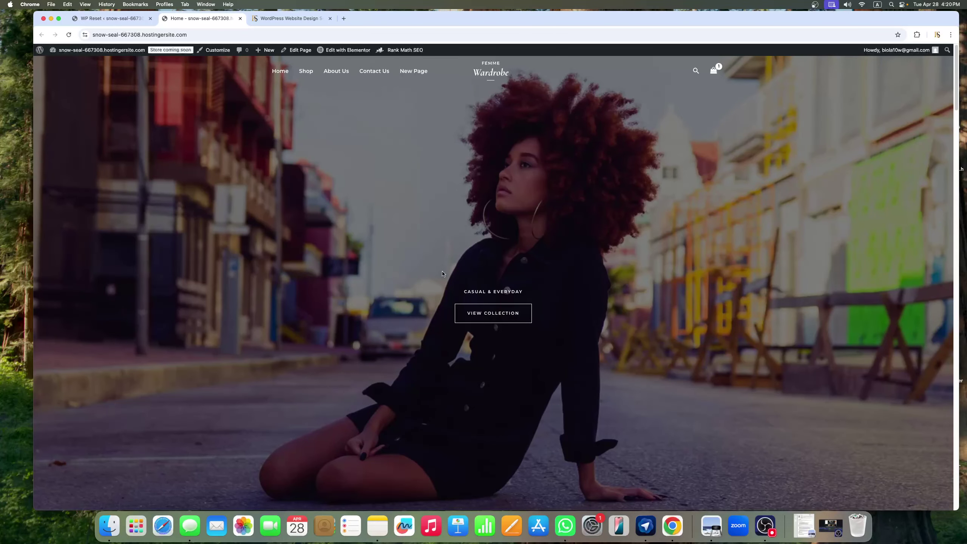
scroll(442, 273, down, 15)
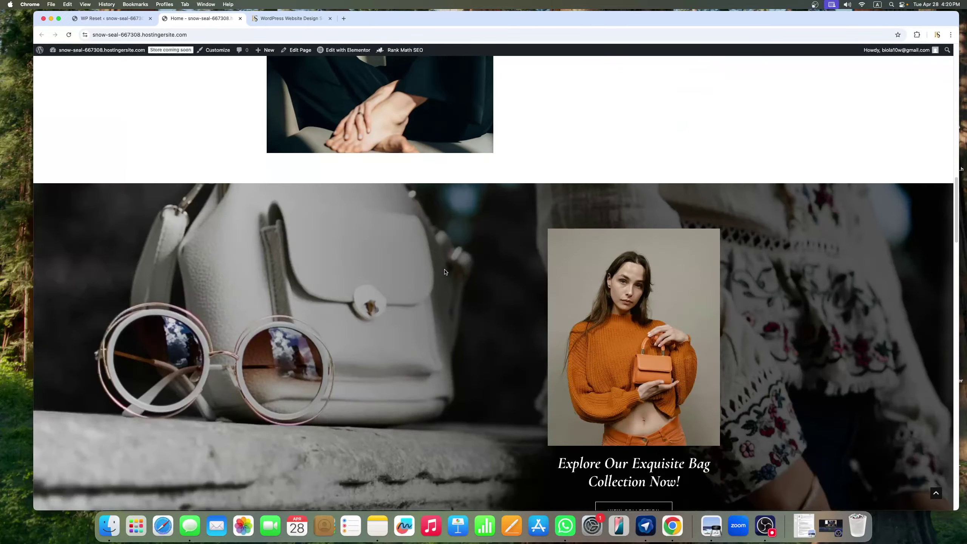
scroll(445, 272, down, 5)
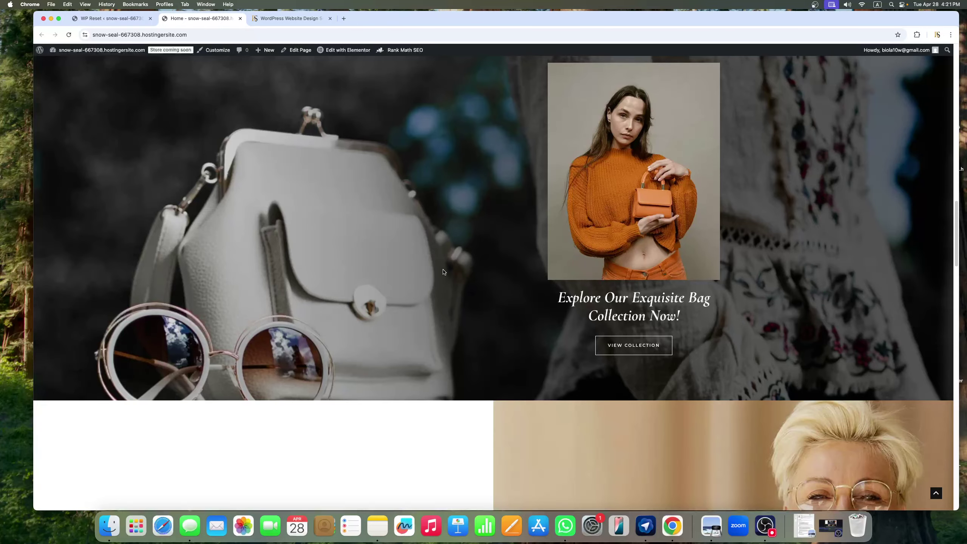
- Go back to the WP Reset page, run the Site Reset and confirm resetting WordPress
click(123, 19)
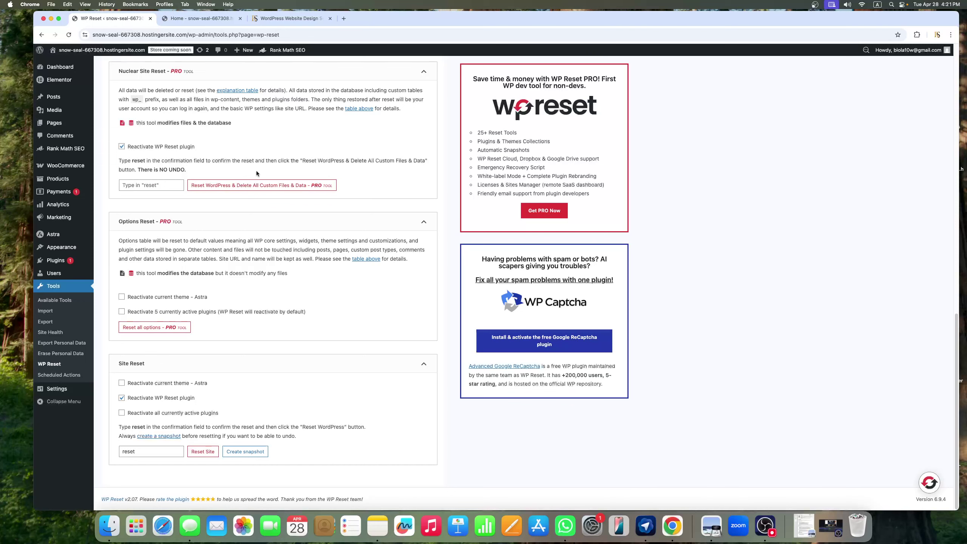
click(149, 452)
click(202, 455)
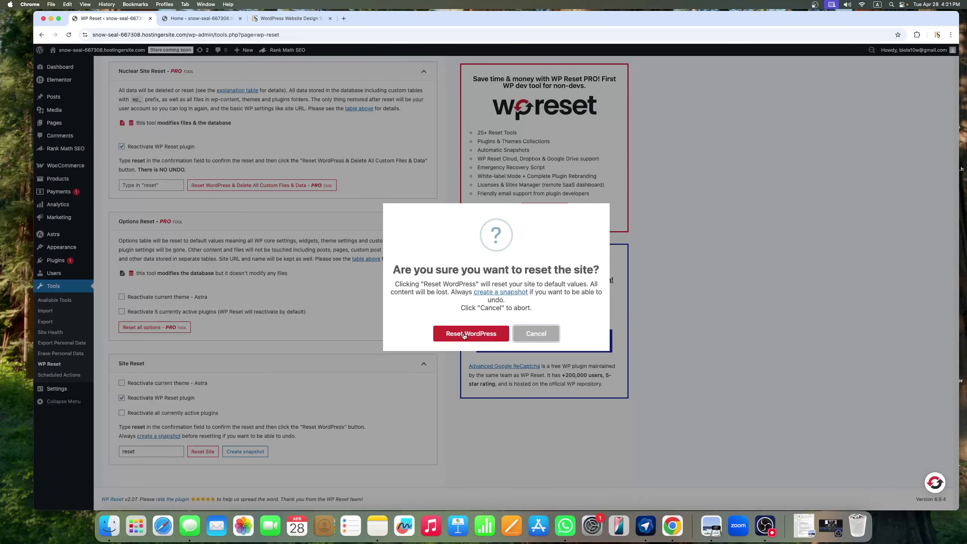
click(482, 337)
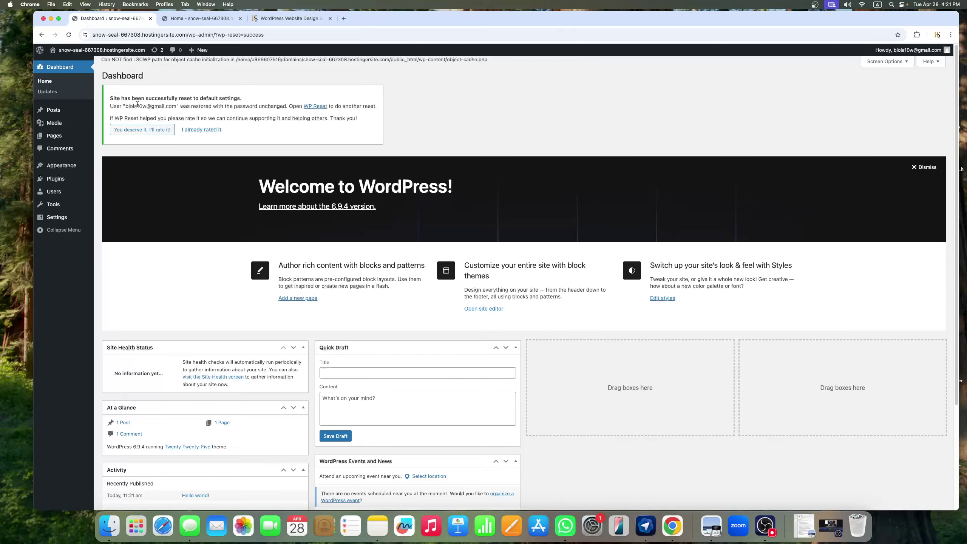
- Open the site in a new tab to check its front page, and switch to the WordPress Website Design page
right_click(65, 63)
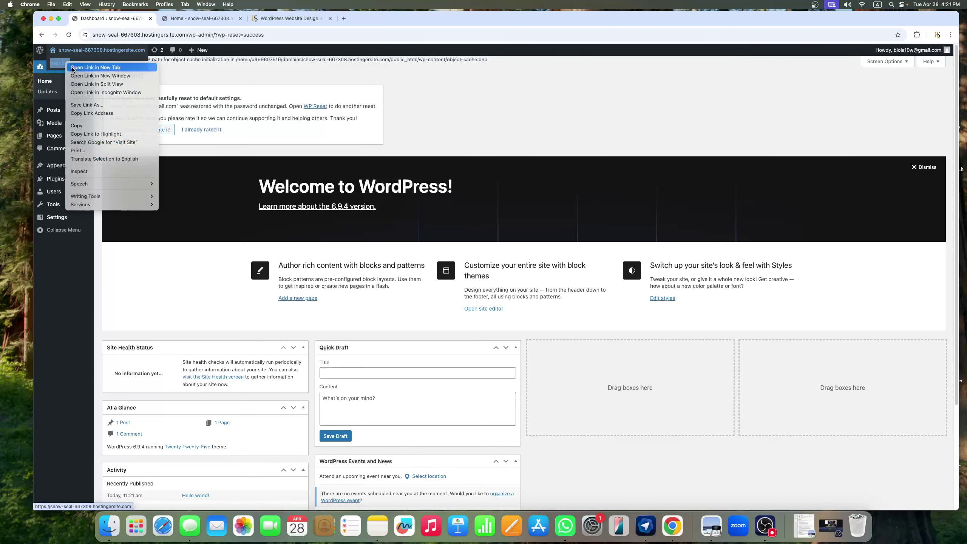
click(95, 67)
click(302, 24)
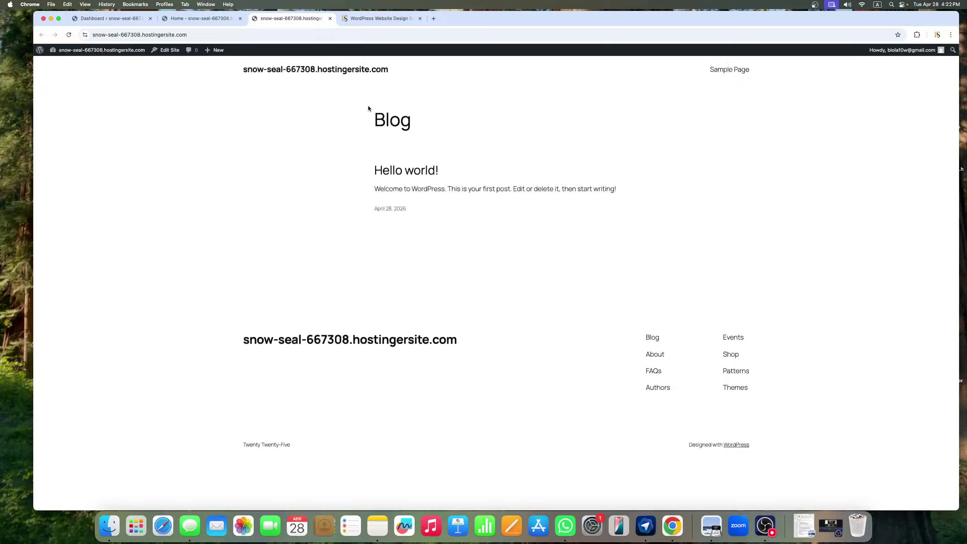
click(374, 22)
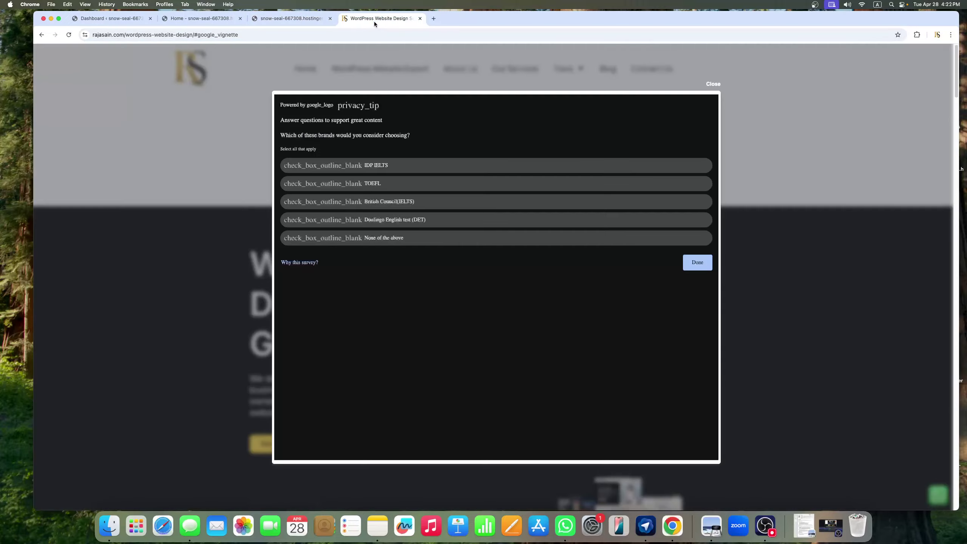
- Dismiss the survey ad and look through the WordPress Website Design page, from its services and technologies to the client reviews
click(711, 84)
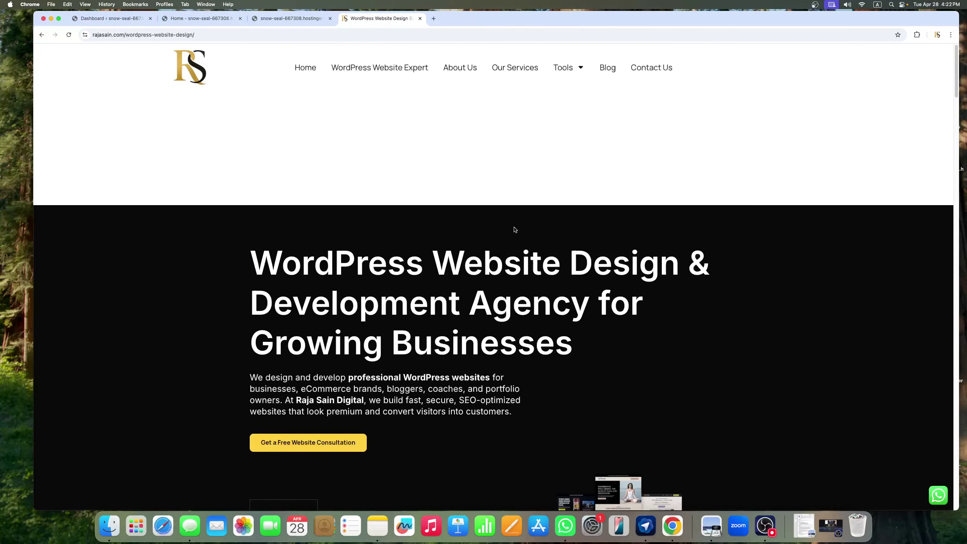
scroll(515, 230, down, 1)
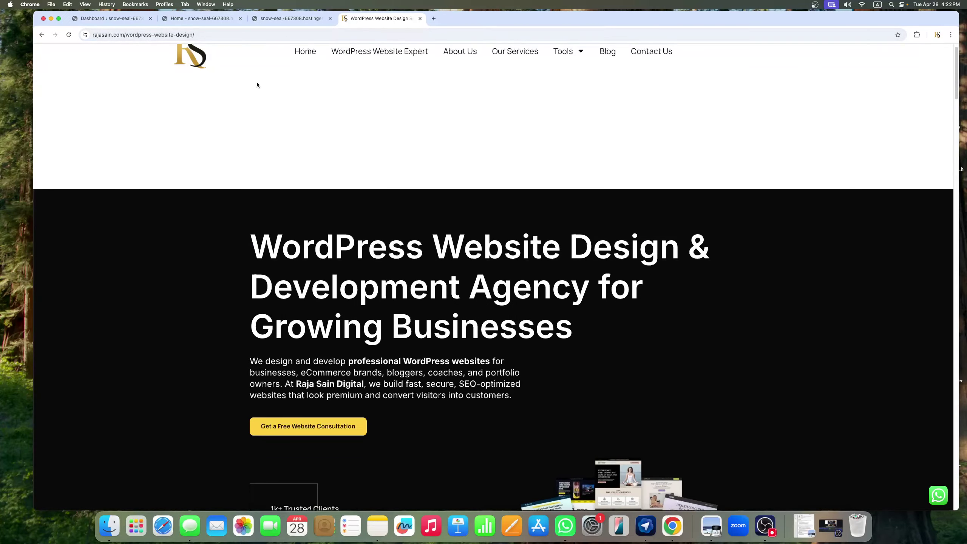
scroll(275, 104, down, 1)
scroll(274, 102, down, 1)
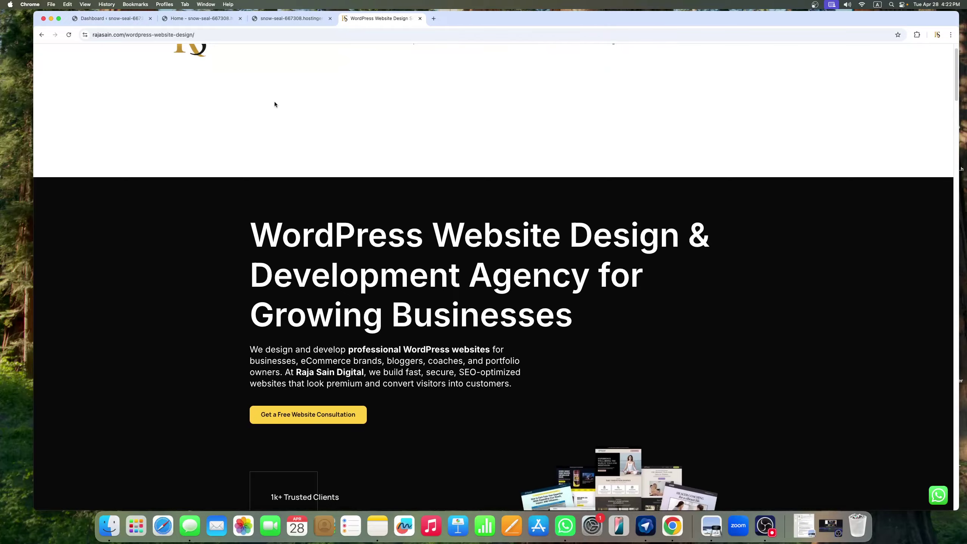
scroll(320, 185, down, 10)
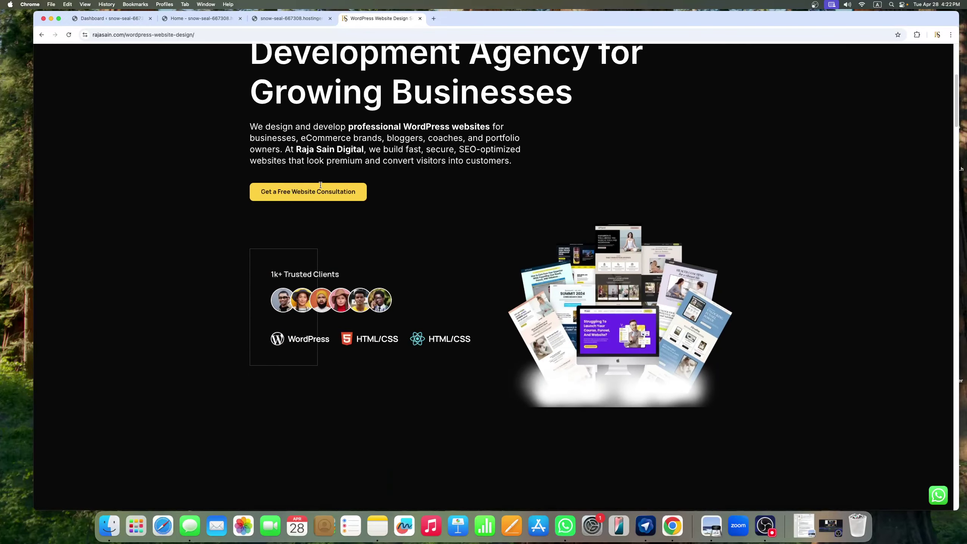
scroll(320, 186, down, 20)
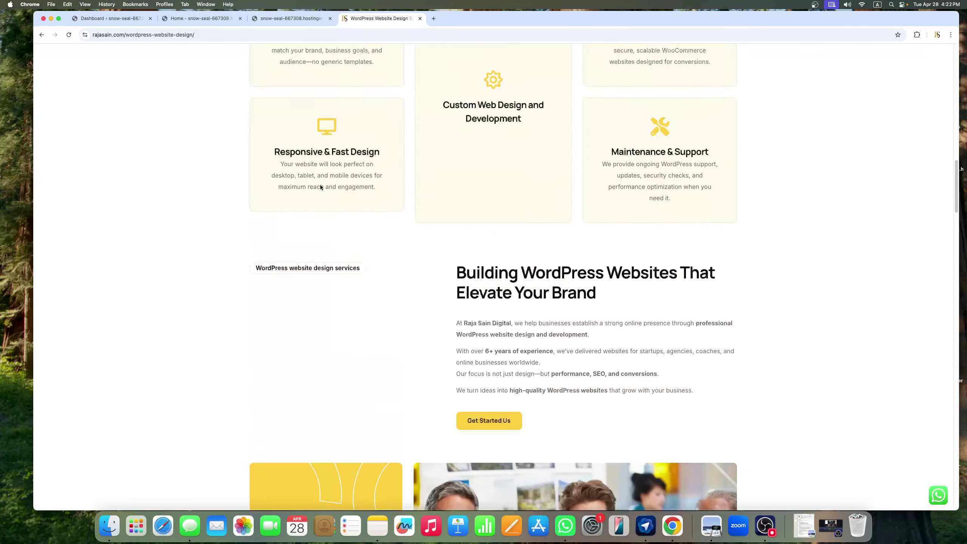
scroll(320, 186, down, 18)
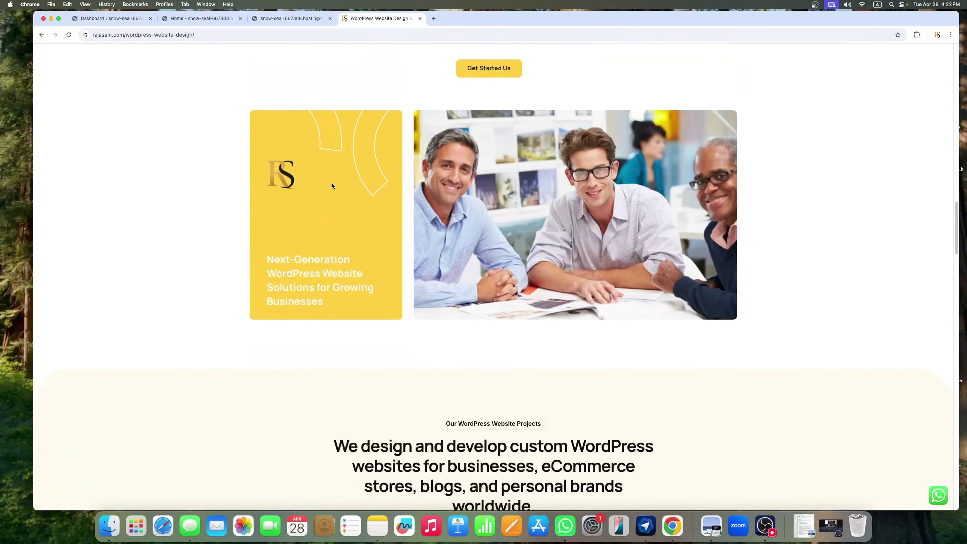
scroll(332, 183, down, 20)
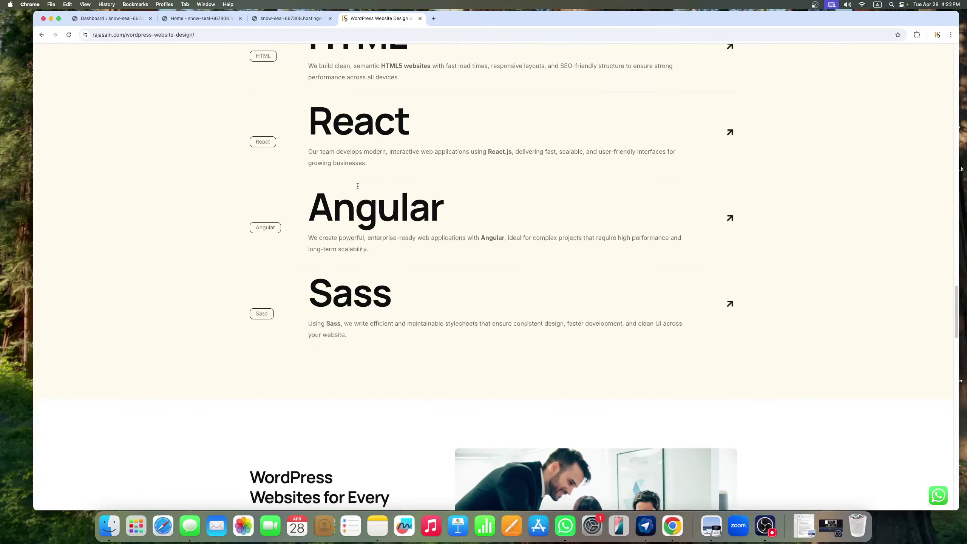
scroll(358, 185, down, 20)
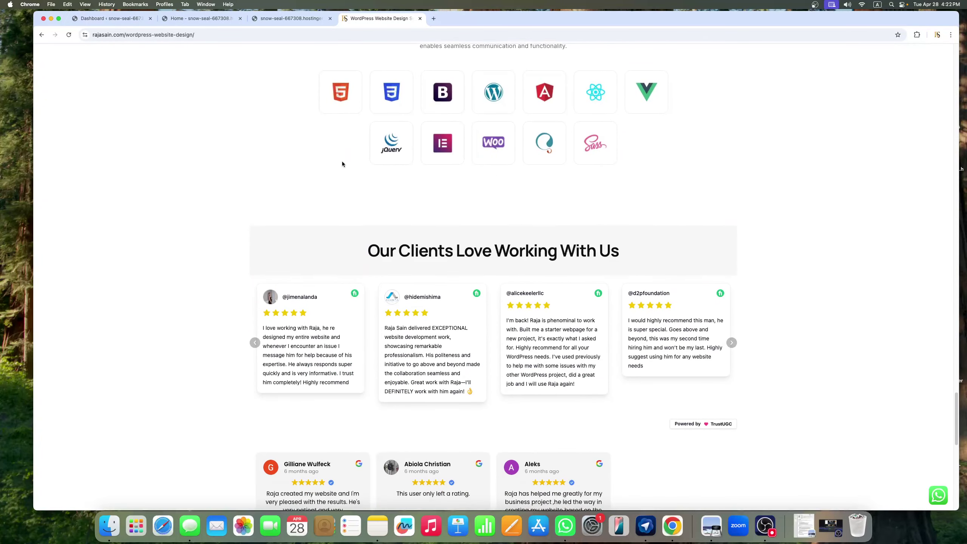
scroll(335, 153, down, 6)
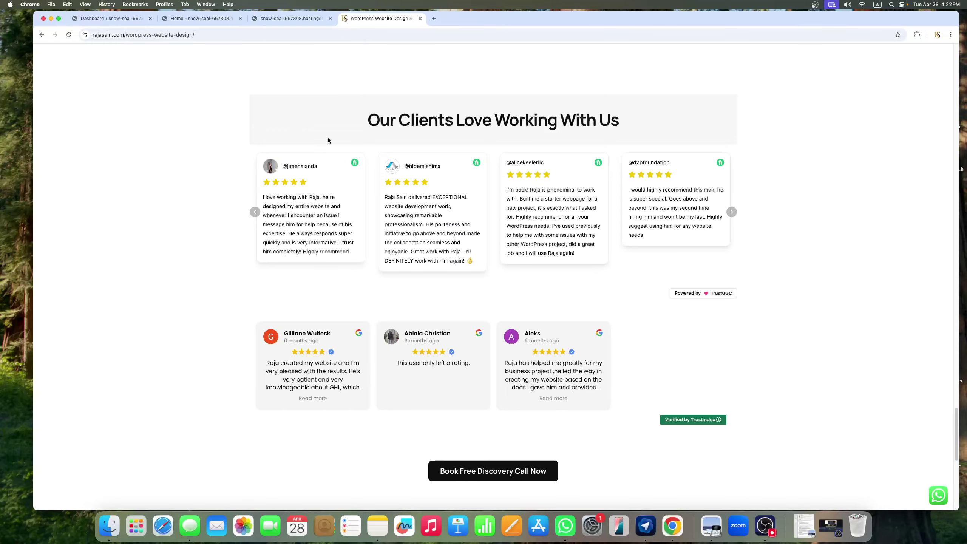
scroll(486, 353, up, 20)
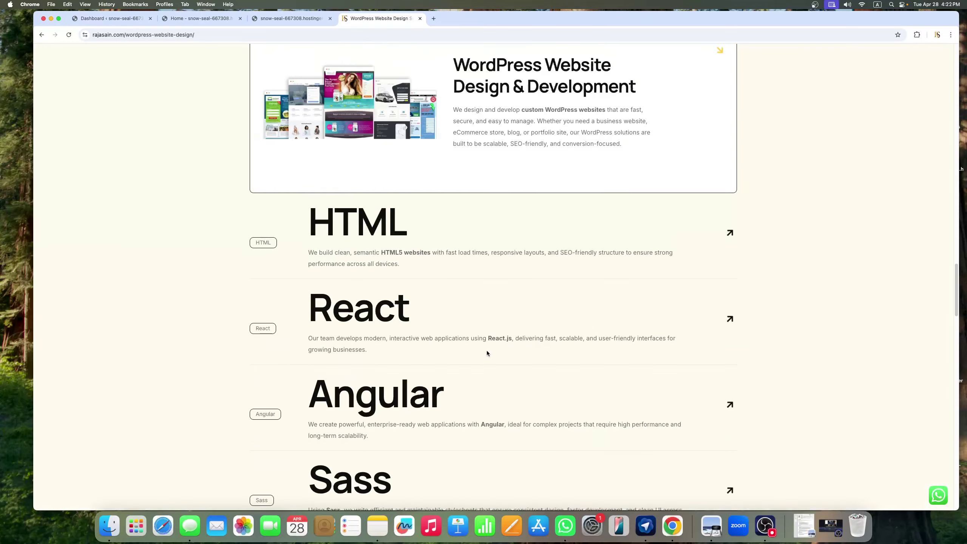
scroll(486, 353, up, 20)
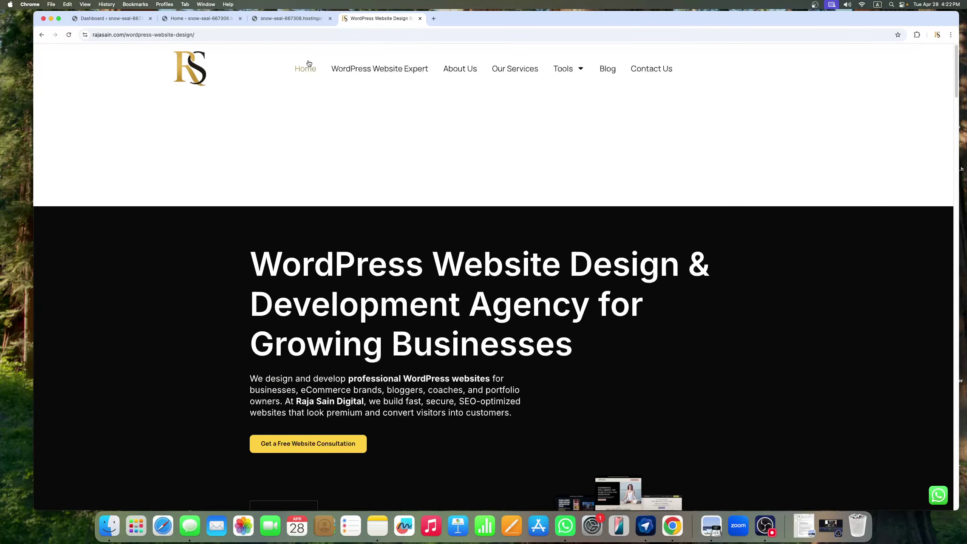
- Open the agency's Home page in a new tab and look through its introduction and client reviews
right_click(309, 63)
click(324, 69)
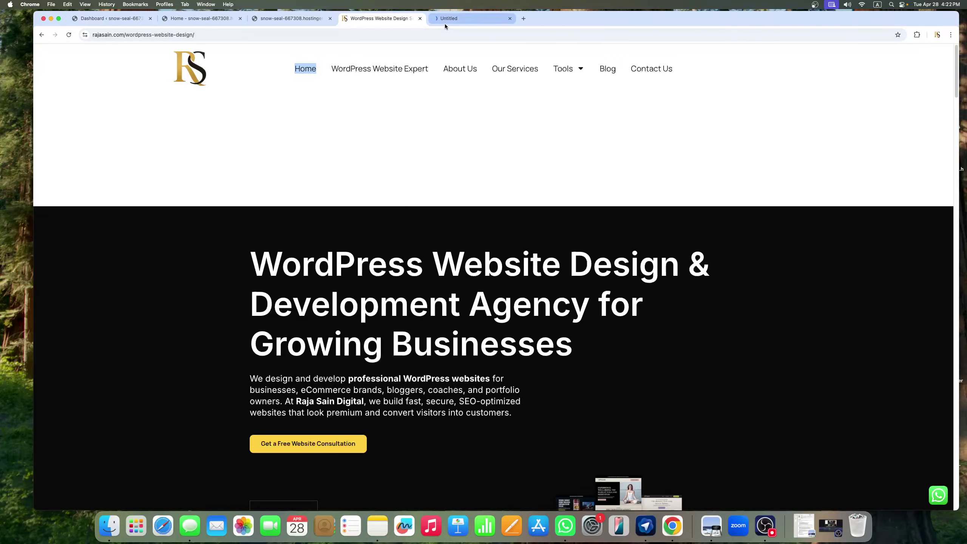
click(445, 24)
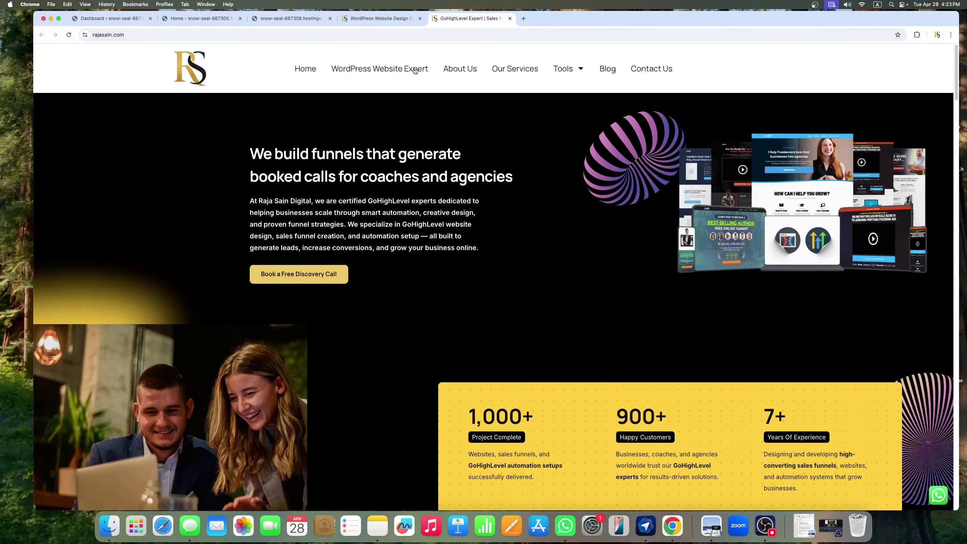
scroll(285, 261, down, 1)
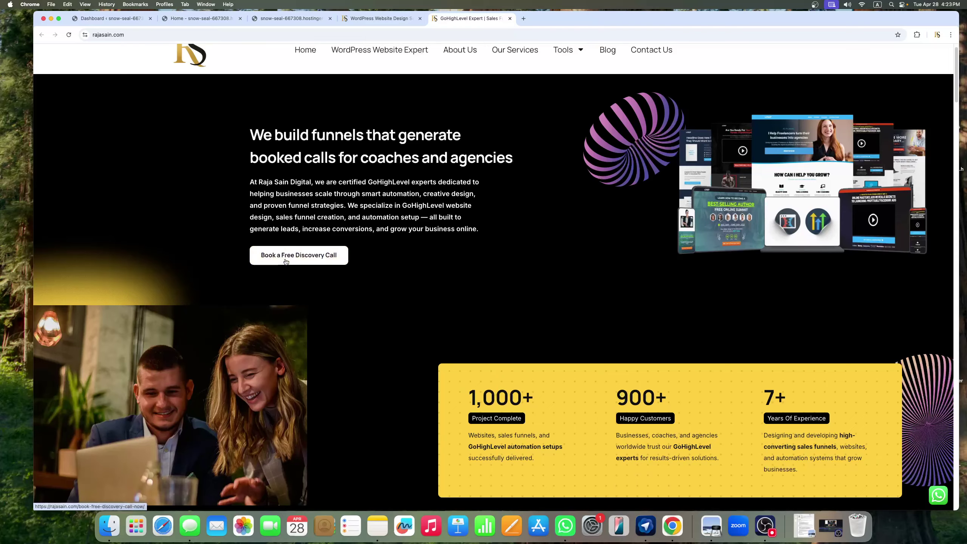
scroll(289, 259, down, 8)
scroll(337, 247, down, 3)
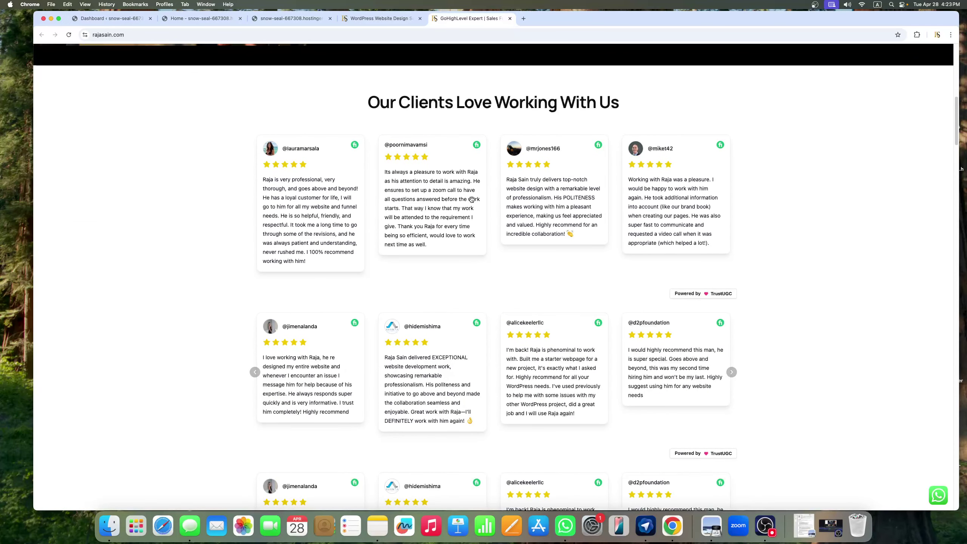
scroll(471, 198, down, 3)
- Examine the Explore Our Latest Projects section and the remaining part of the agency's home page down to the contact form
scroll(471, 199, down, 20)
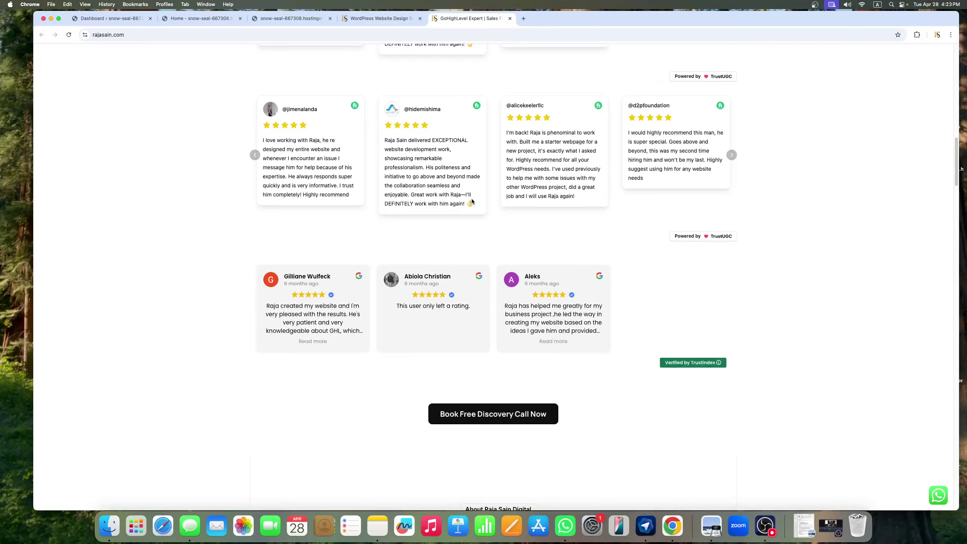
scroll(469, 193, down, 10)
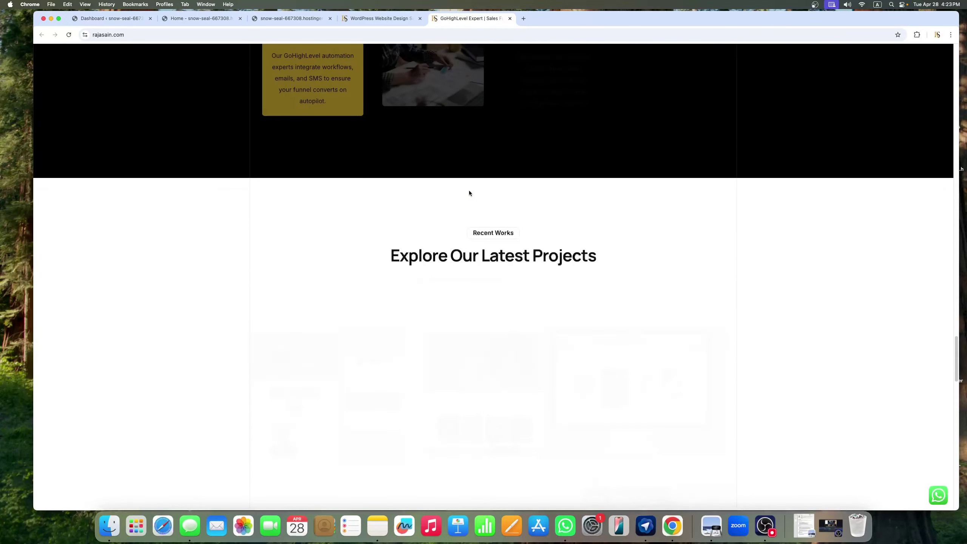
scroll(470, 191, up, 20)
scroll(474, 187, down, 20)
scroll(475, 188, down, 10)
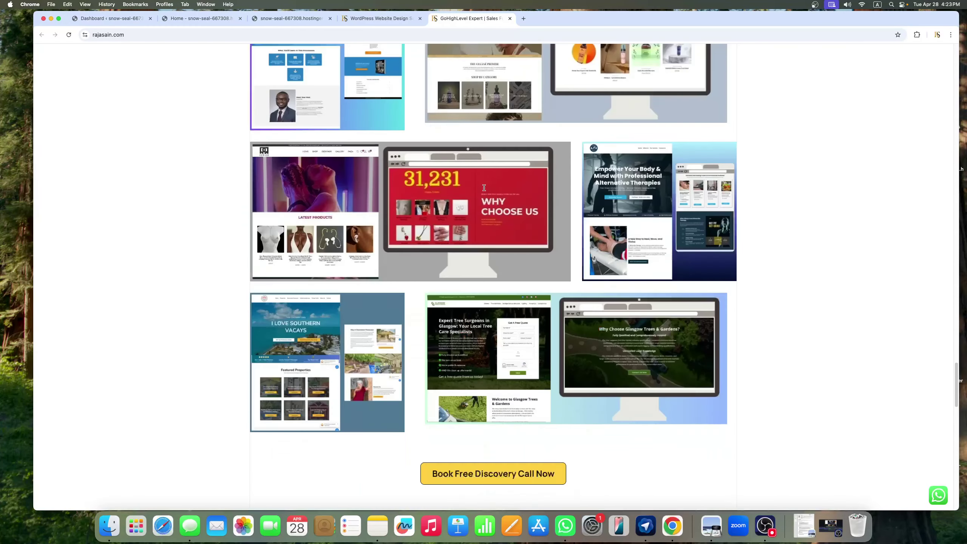
scroll(415, 128, up, 2)
scroll(343, 136, up, 5)
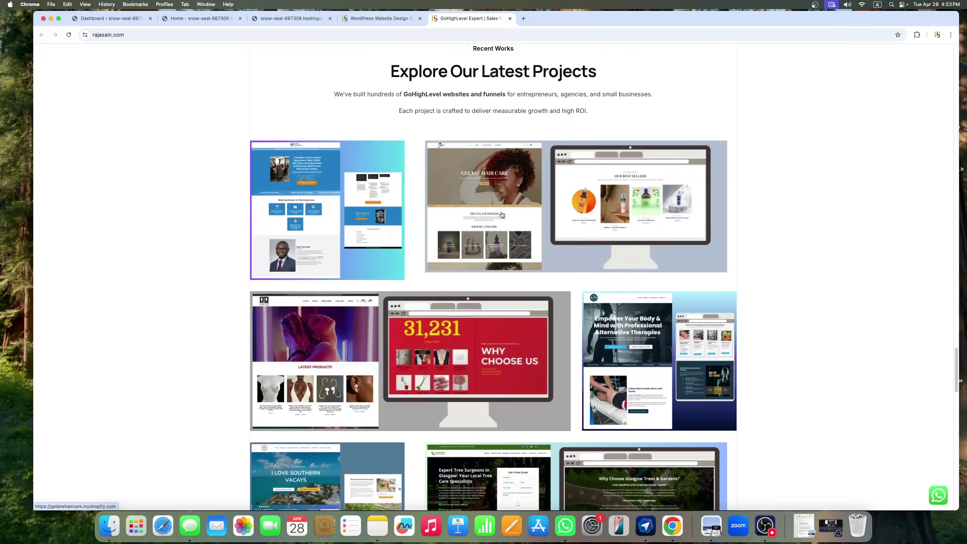
scroll(455, 208, down, 20)
scroll(454, 204, down, 10)
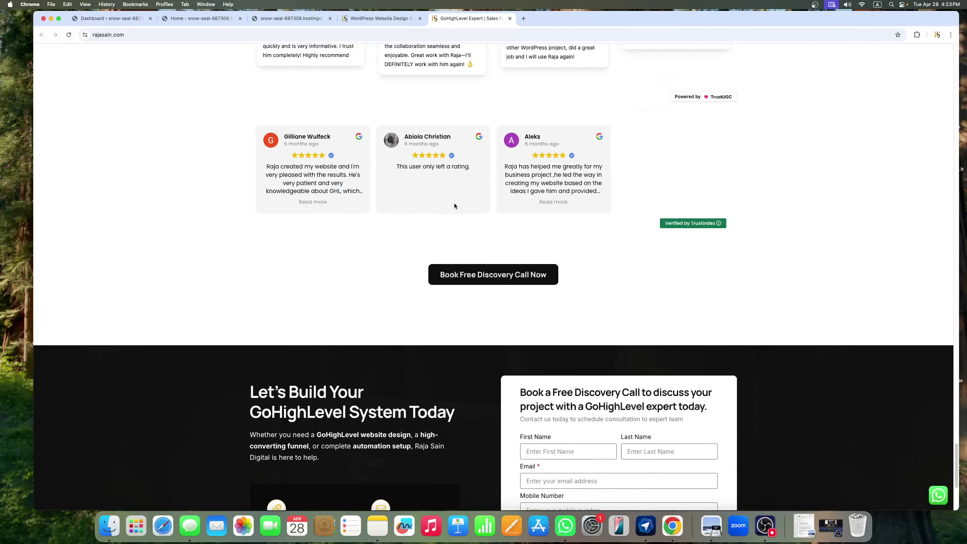
- Open the booking page for the free discovery call from the agency's home page
click(562, 266)
scroll(562, 266, up, 4)
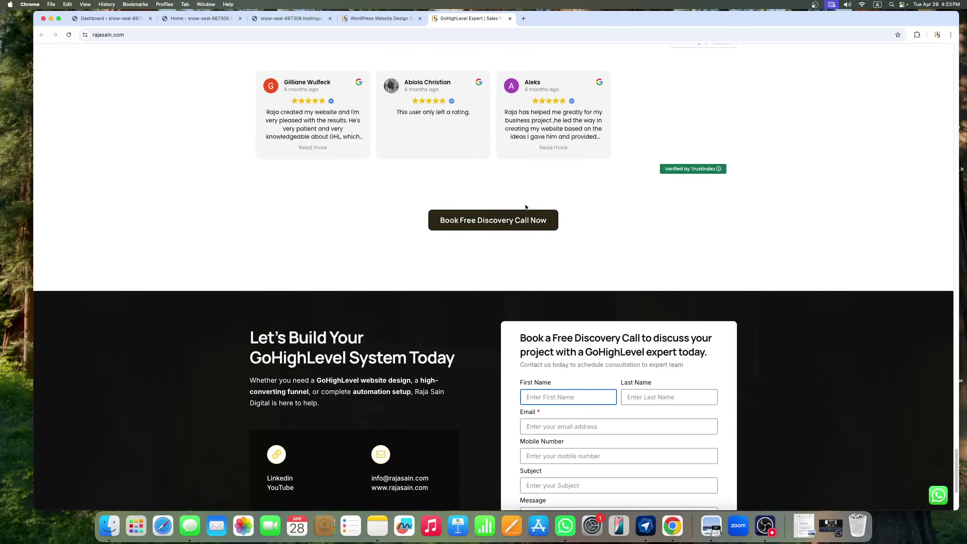
click(481, 224)
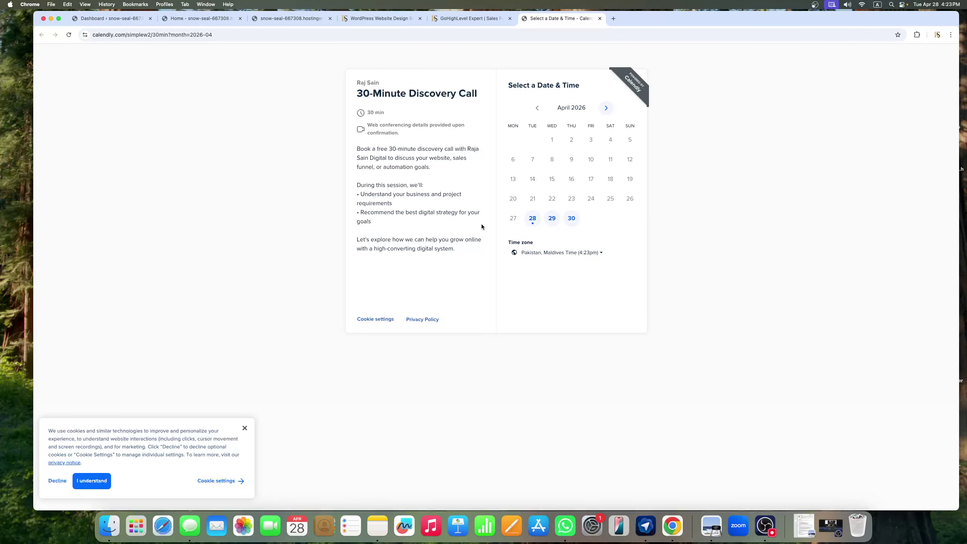
- Go back to the store's earlier Home page and view its hero section
click(204, 21)
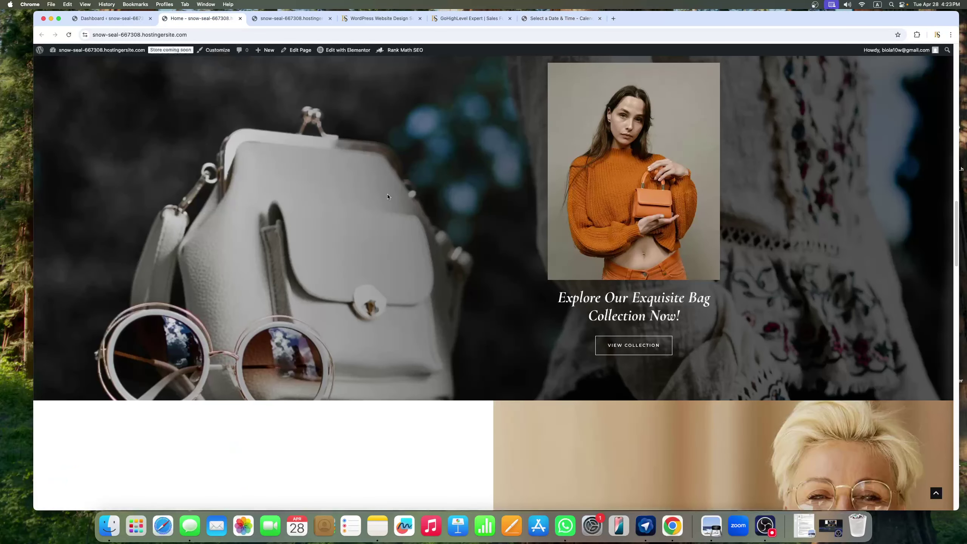
scroll(387, 193, up, 15)
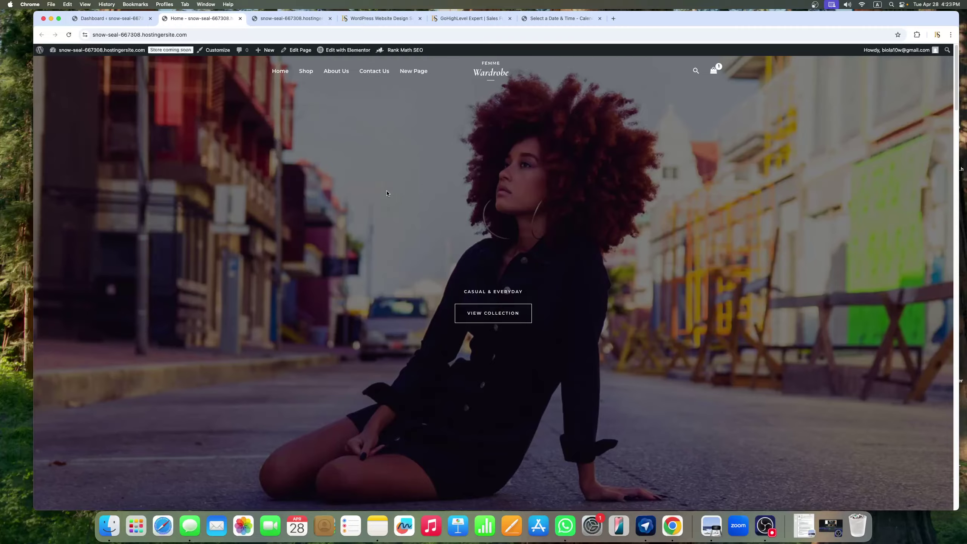
click(766, 524)
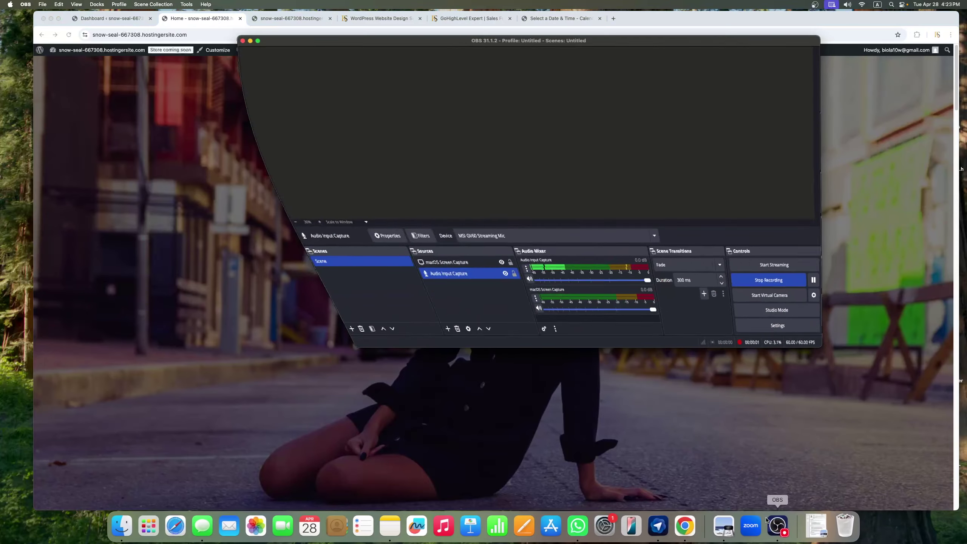